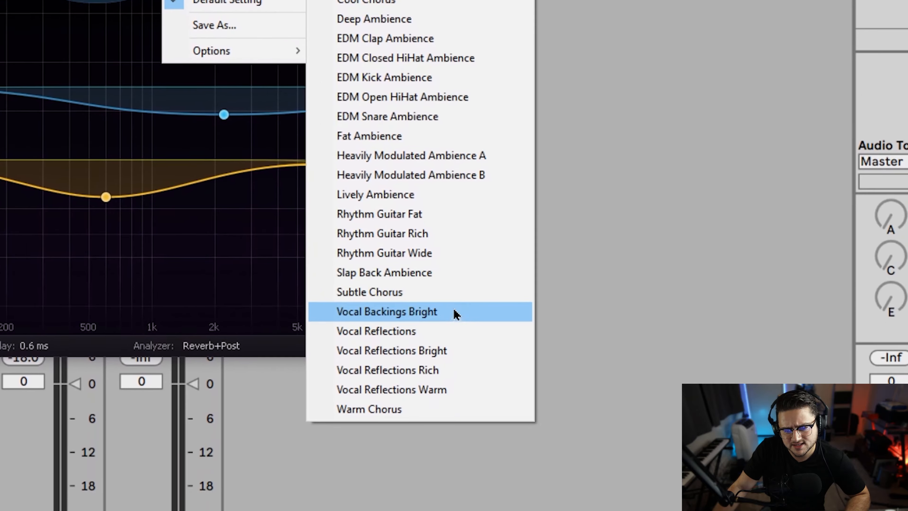
# Step: Load the Vocal Reflections Warm preset in the Small Verb reverb and switch between the mixer and the arrangement
pyautogui.click(539, 510)
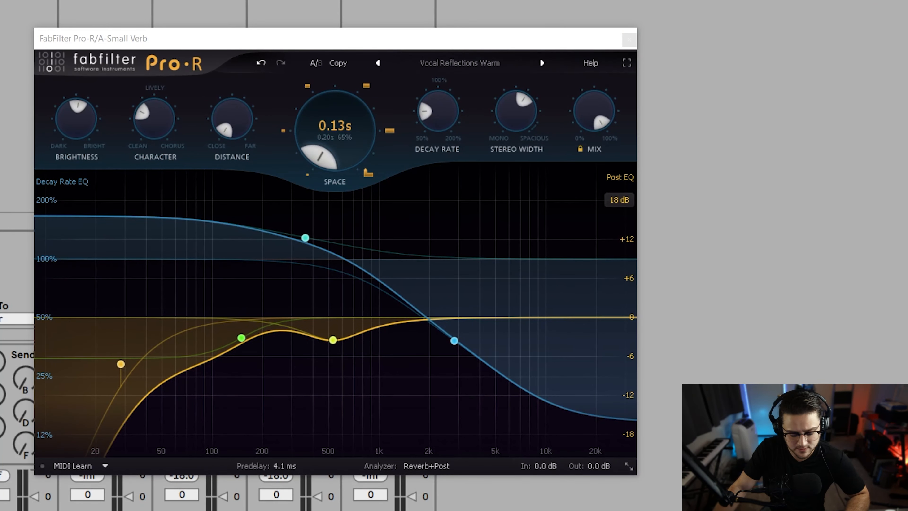
pyautogui.press('Tab')
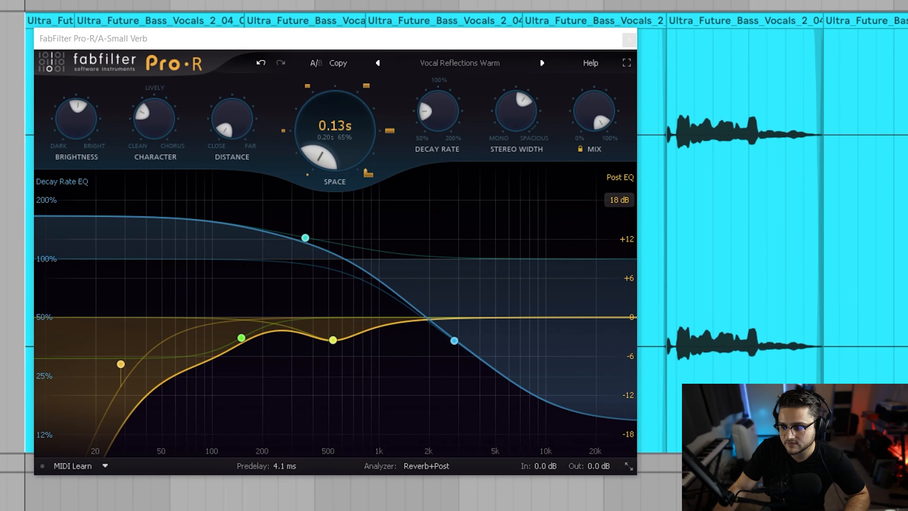
pyautogui.press('Tab')
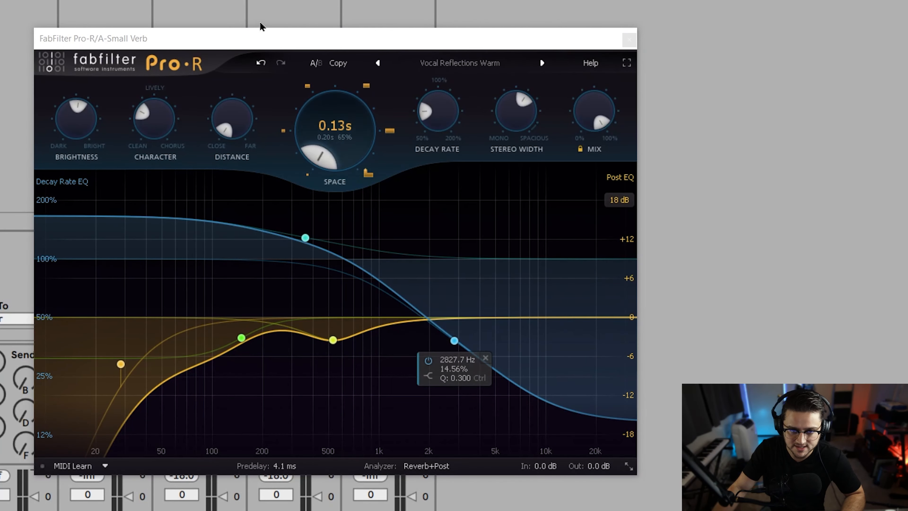
pyautogui.press('Tab')
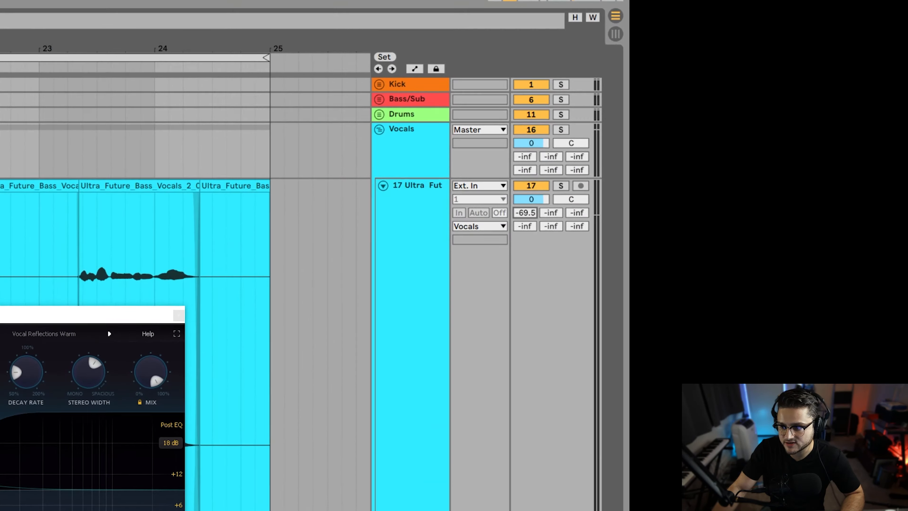
pyautogui.press('Tab')
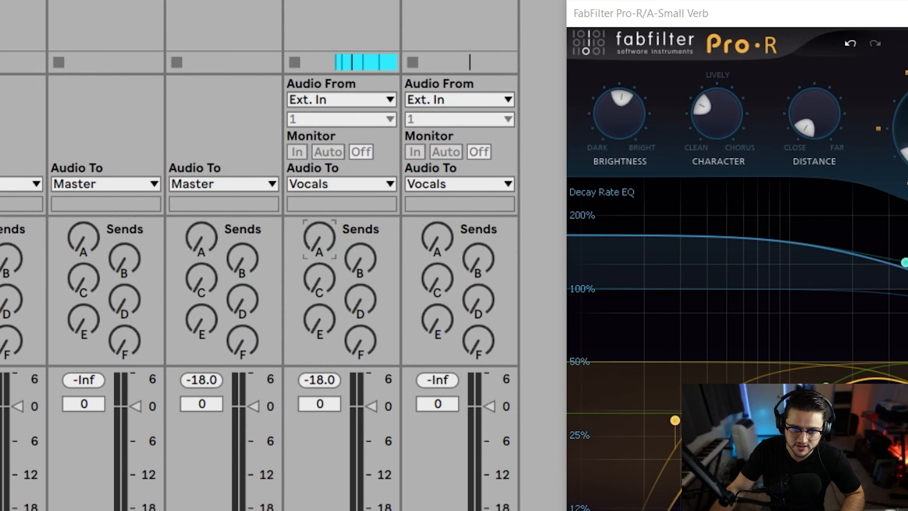
pyautogui.press('Tab')
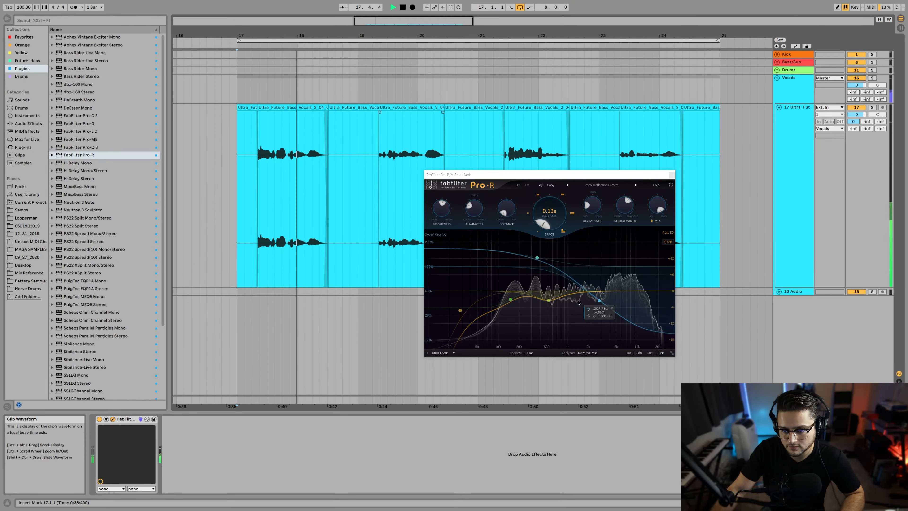
# Step: Audition the vocals through the Small Verb reverb, check its Mix setting, and return to the mixer
pyautogui.press('space')
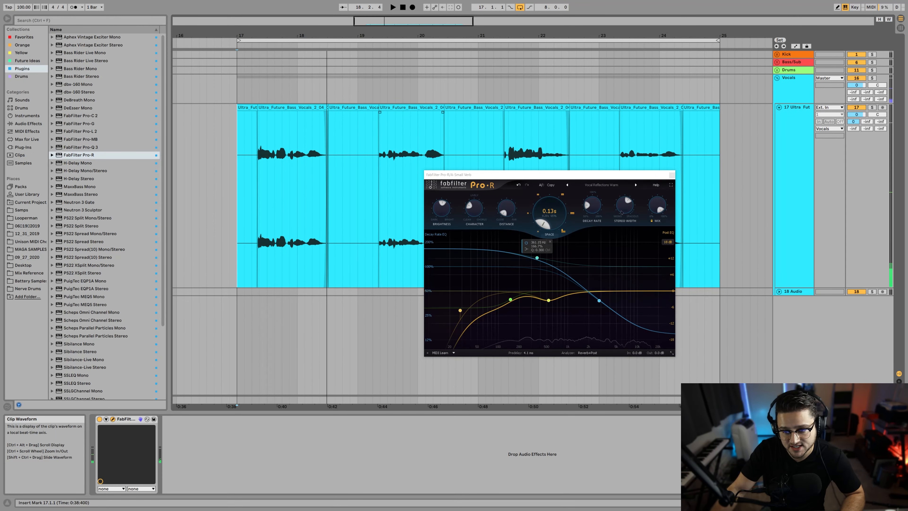
pyautogui.moveTo(657, 204)
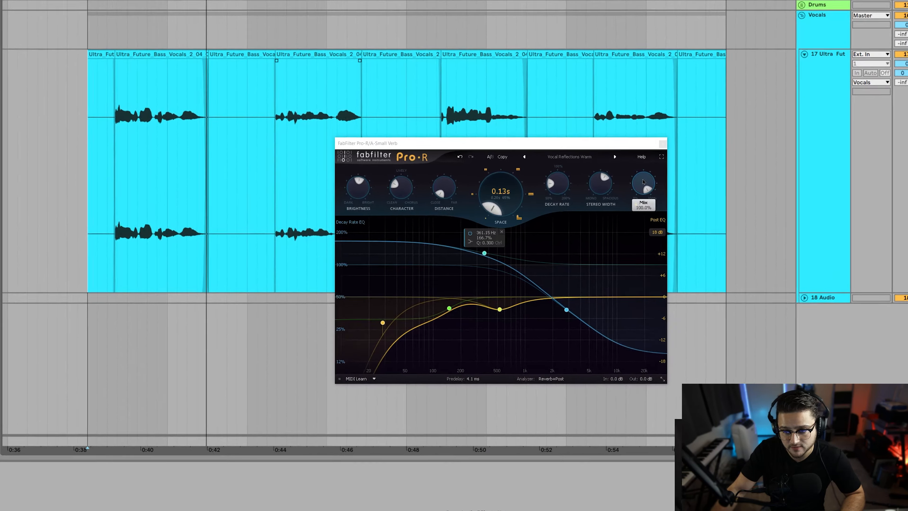
pyautogui.press('space')
pyautogui.press('Tab')
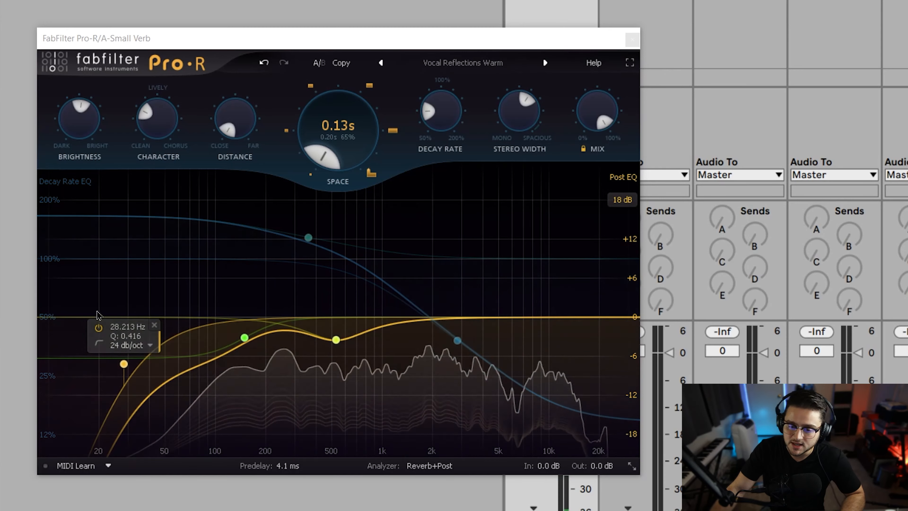
# Step: Try the Vocal Clear Space preset in the reverb with Brightness turned down toward Dark
pyautogui.moveTo(450, 309)
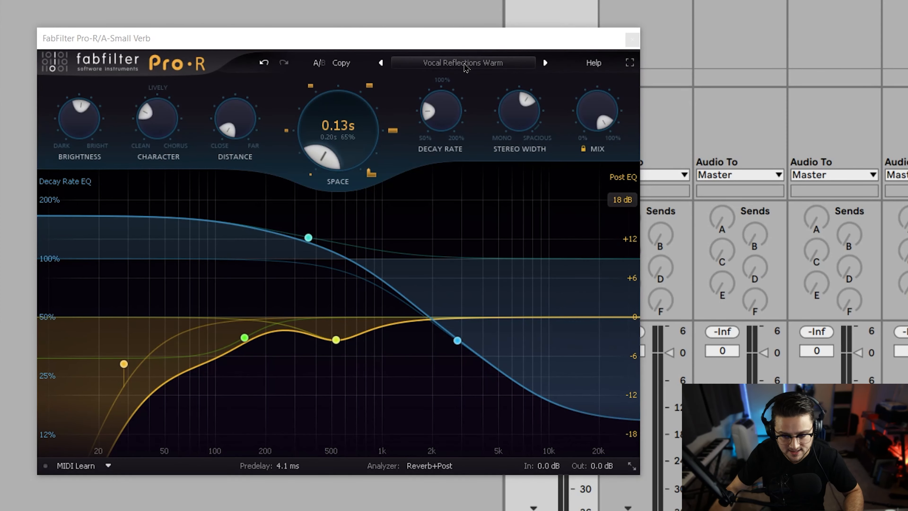
pyautogui.moveTo(77, 130)
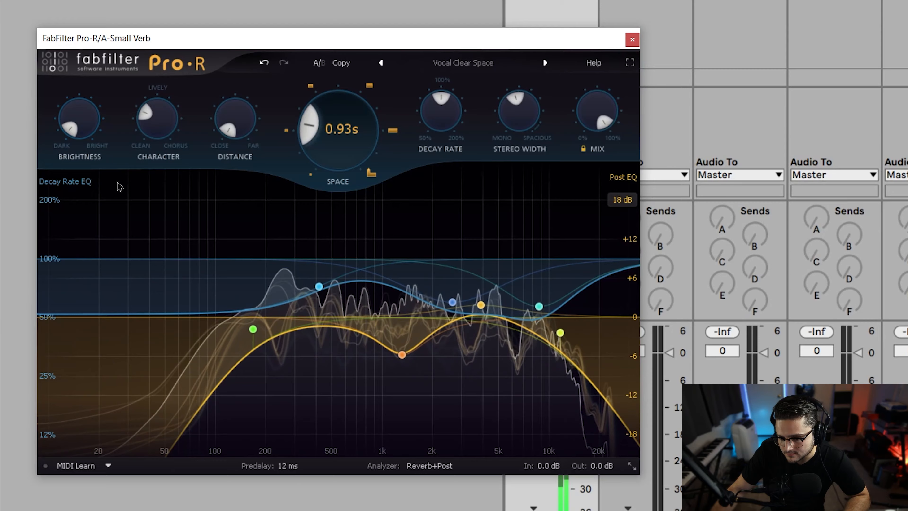
pyautogui.moveTo(79, 118); pyautogui.dragTo(80, 143)
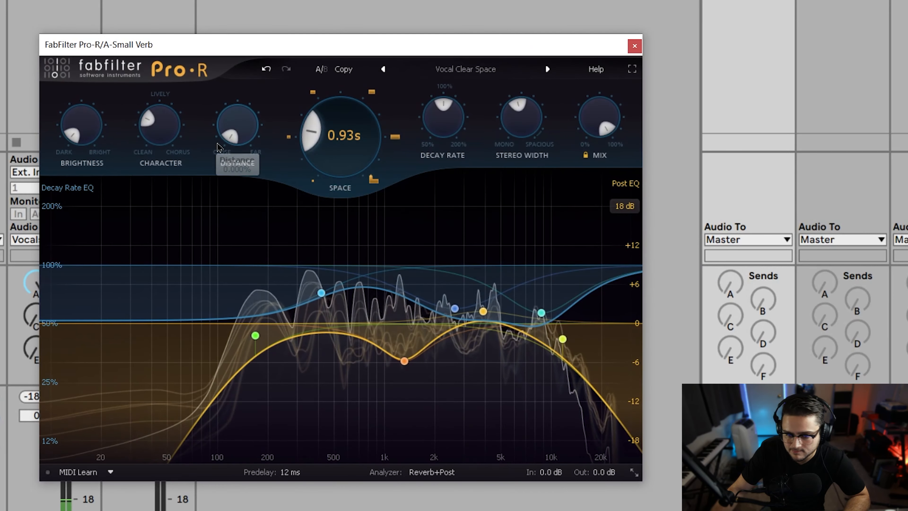
# Step: Load the Small Dark Hall preset and set its Brightness to about 30% and Decay Rate to about 64%
pyautogui.click(466, 69)
pyautogui.moveTo(465, 116)
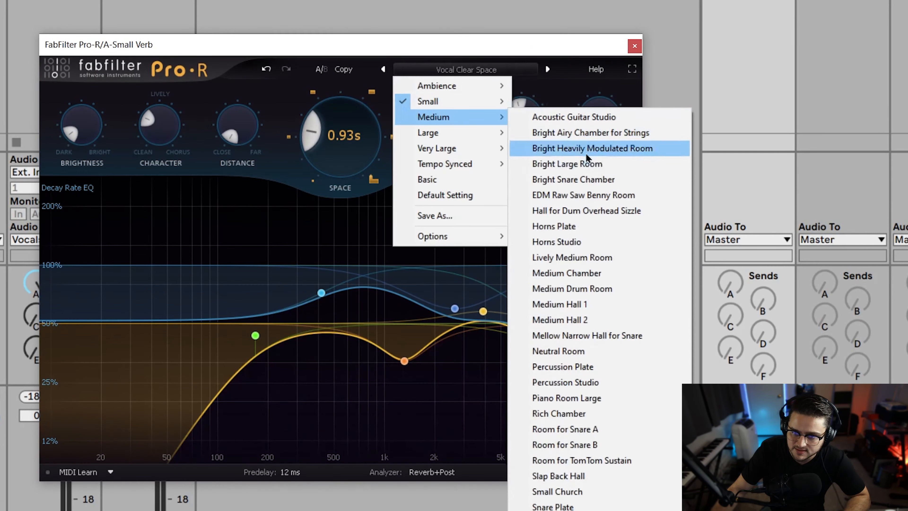
pyautogui.moveTo(447, 101)
pyautogui.click(557, 346)
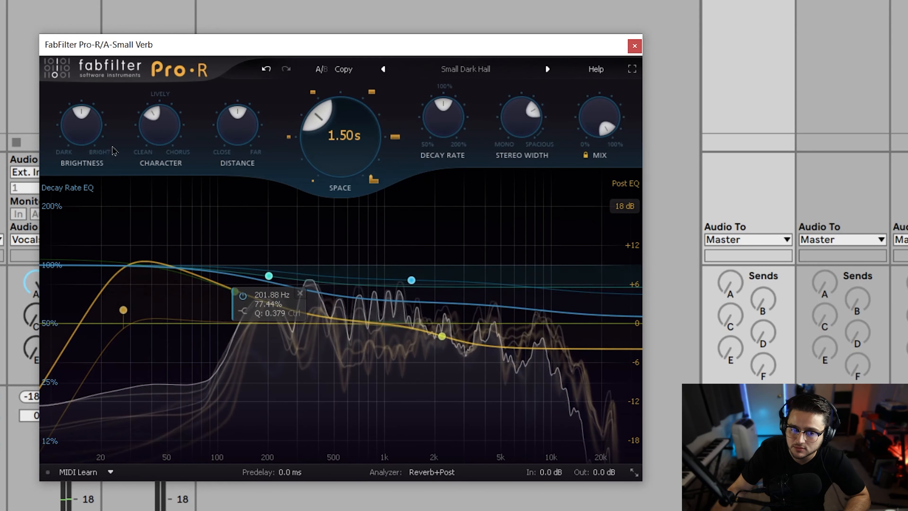
pyautogui.moveTo(108, 153); pyautogui.dragTo(92, 183)
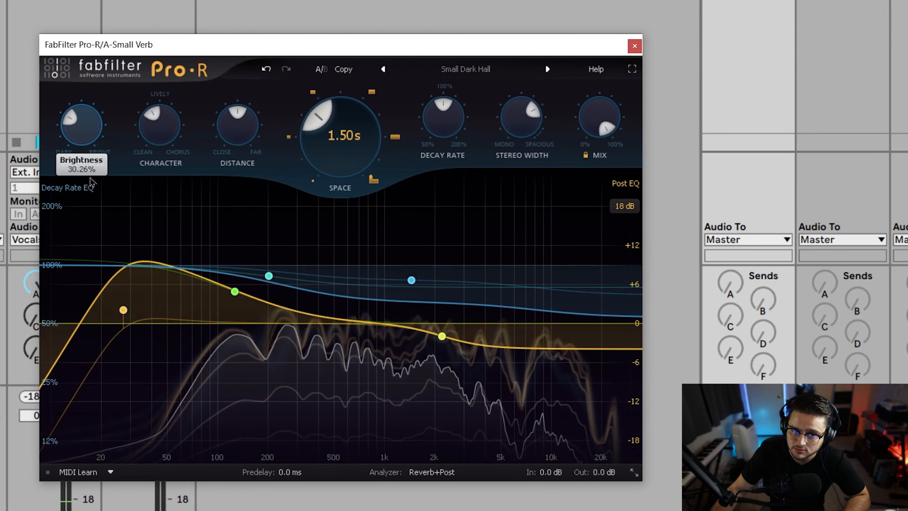
pyautogui.moveTo(443, 118); pyautogui.dragTo(428, 215)
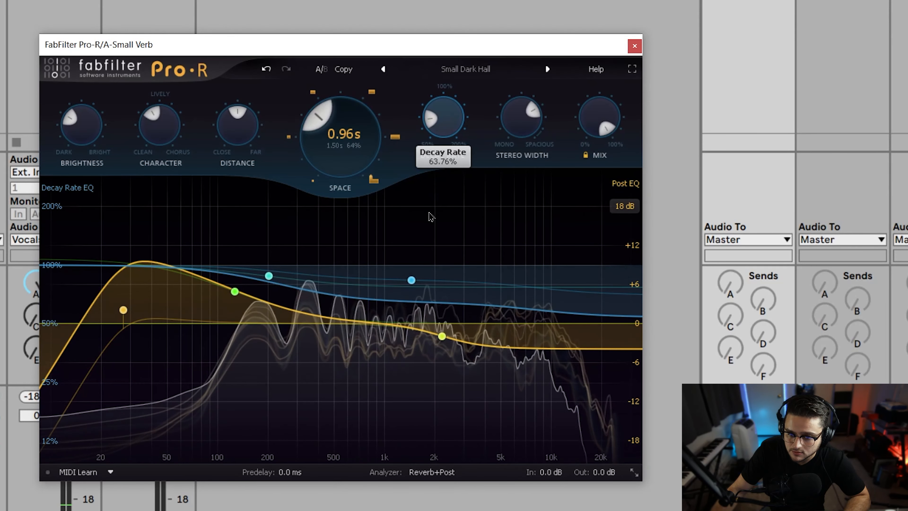
# Step: Add a high cut at about 4 kHz to the reverb's Post EQ, set Distance to 75%, and close the plug-in window
pyautogui.click(629, 349)
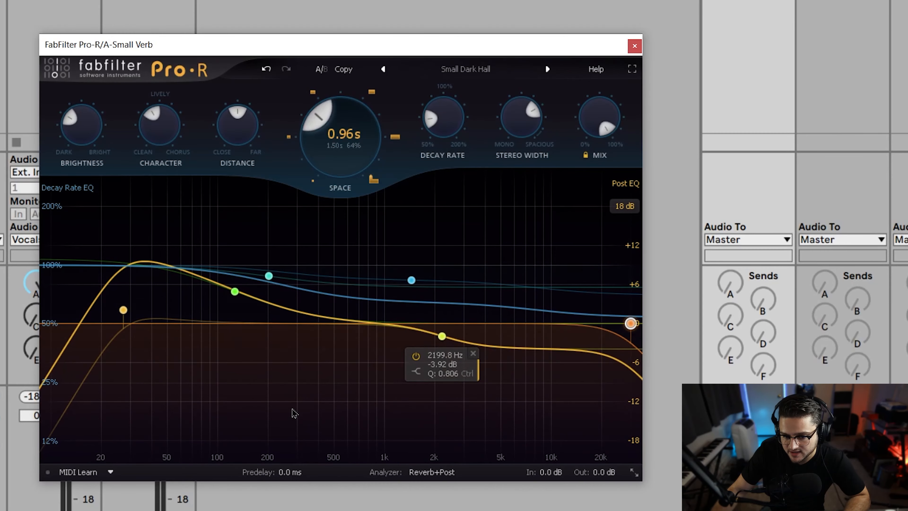
pyautogui.moveTo(629, 326); pyautogui.dragTo(486, 331)
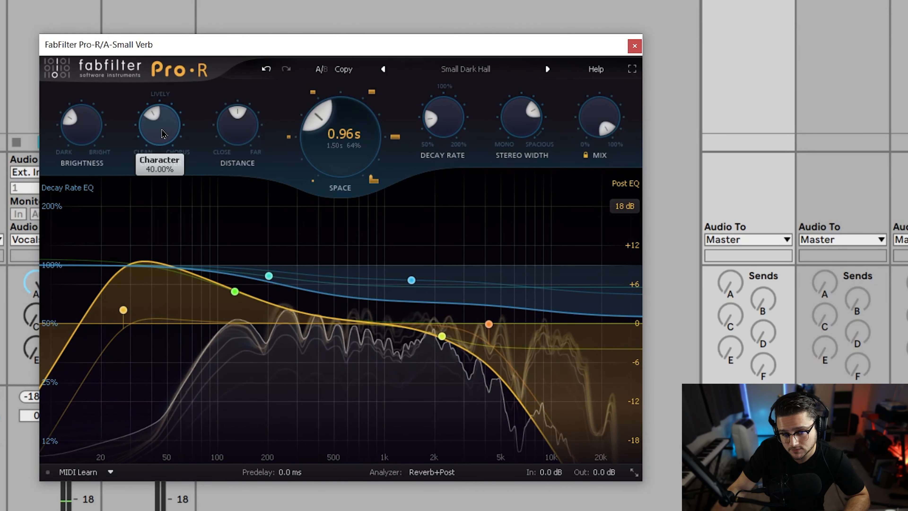
pyautogui.moveTo(237, 124); pyautogui.dragTo(222, 76)
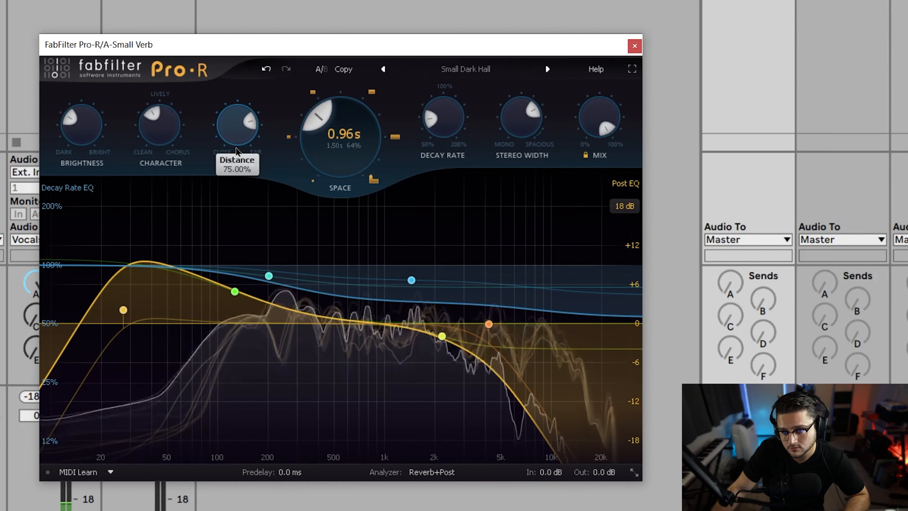
pyautogui.click(635, 46)
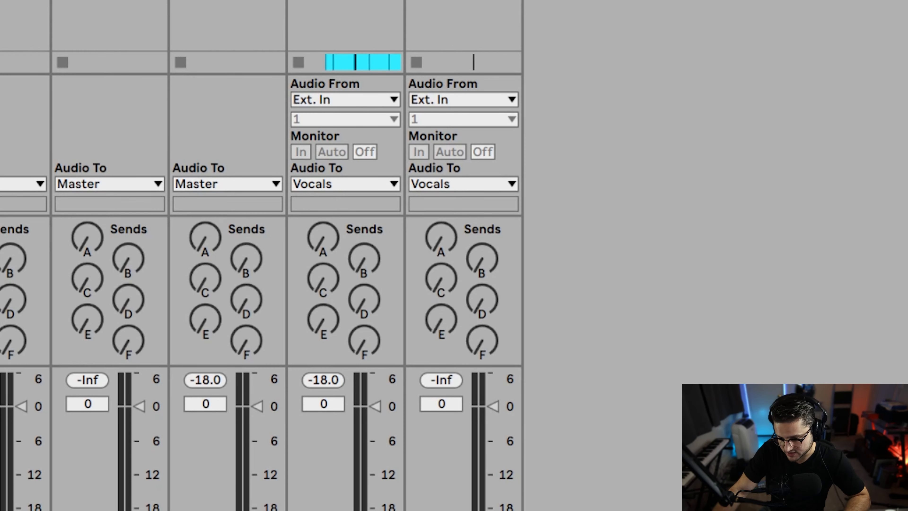
# Step: Insert FabFilter Pro-C 2 after the reverb on A-Small Verb and feed its external side chain from vocal track 17
pyautogui.press('space')
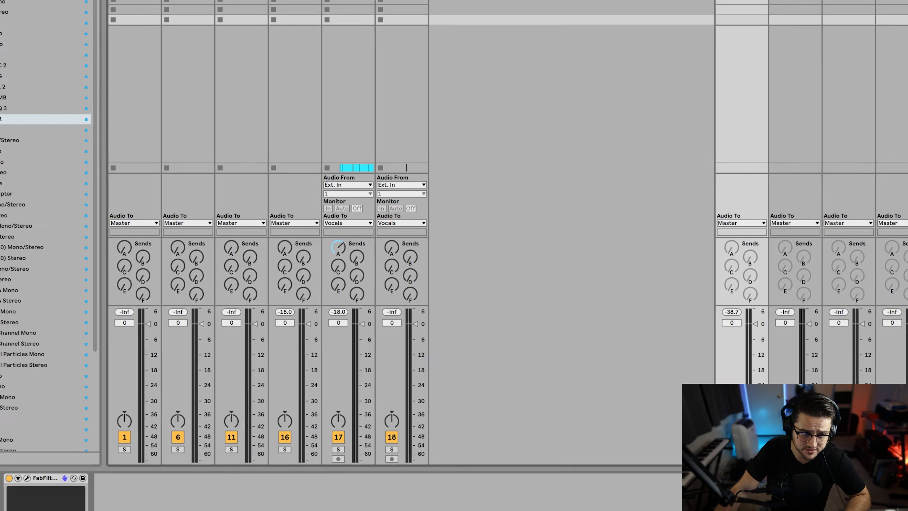
pyautogui.moveTo(82, 116); pyautogui.dragTo(204, 451)
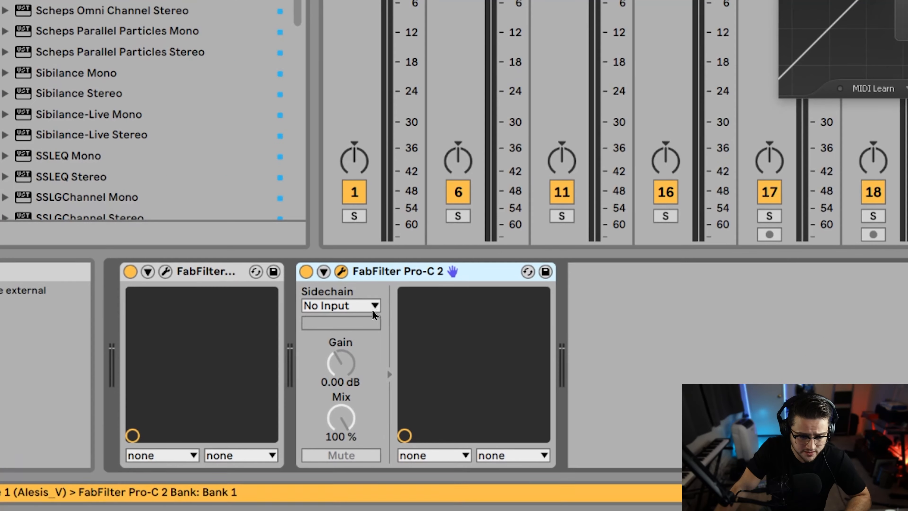
pyautogui.click(190, 433)
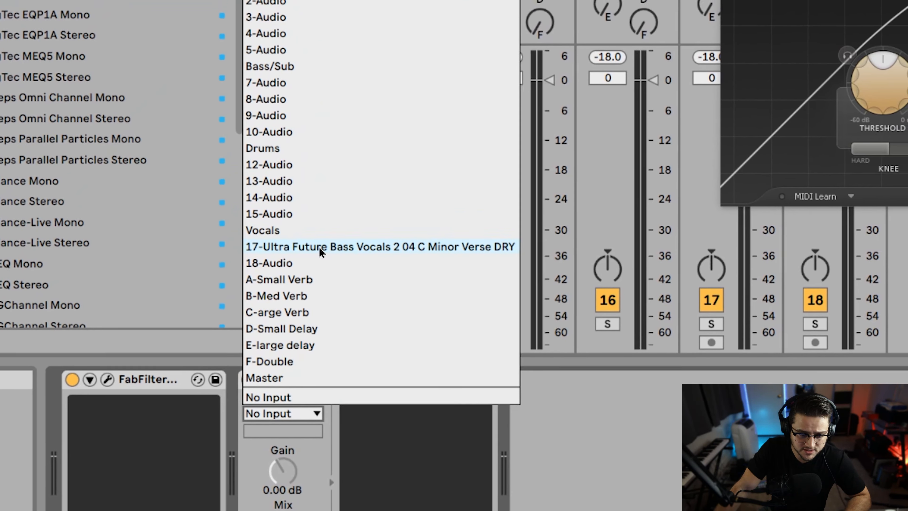
pyautogui.click(321, 250)
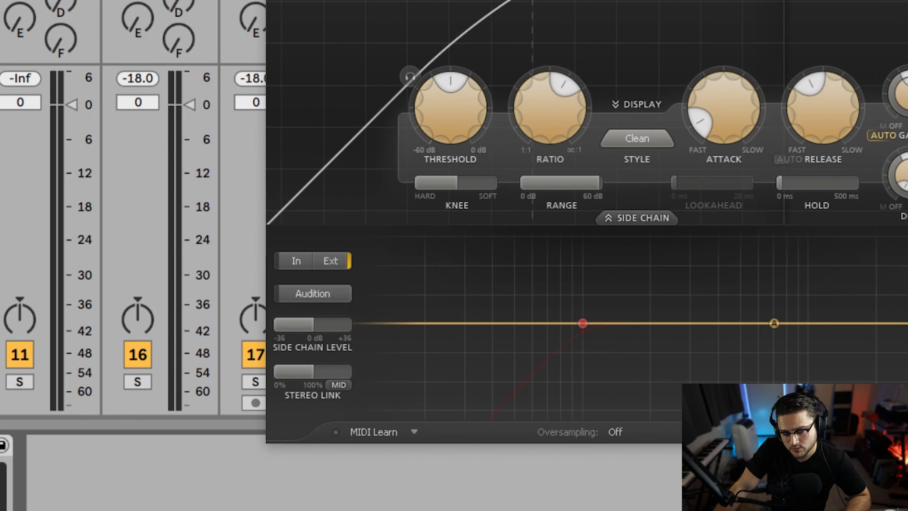
pyautogui.moveTo(458, 157); pyautogui.dragTo(524, 26)
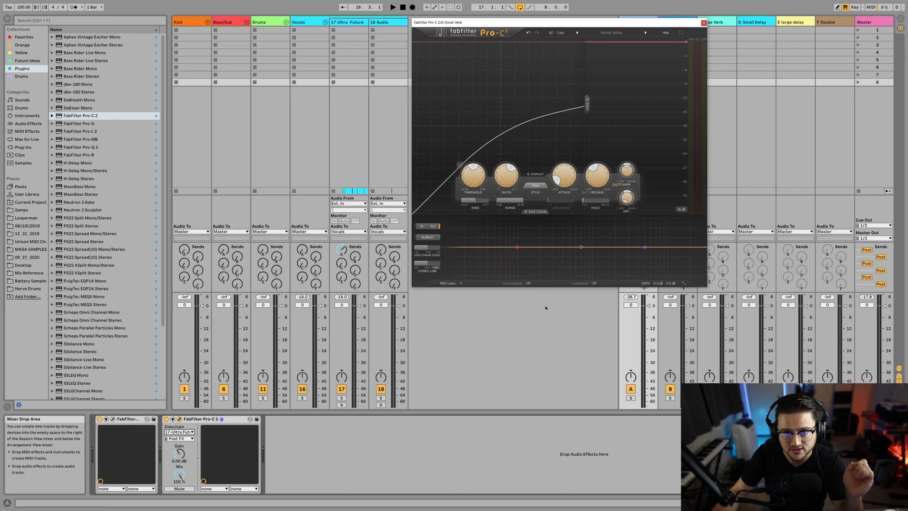
# Step: Set the compressor's Ratio to 100:1 and its Threshold to 0 dB
pyautogui.moveTo(572, 184)
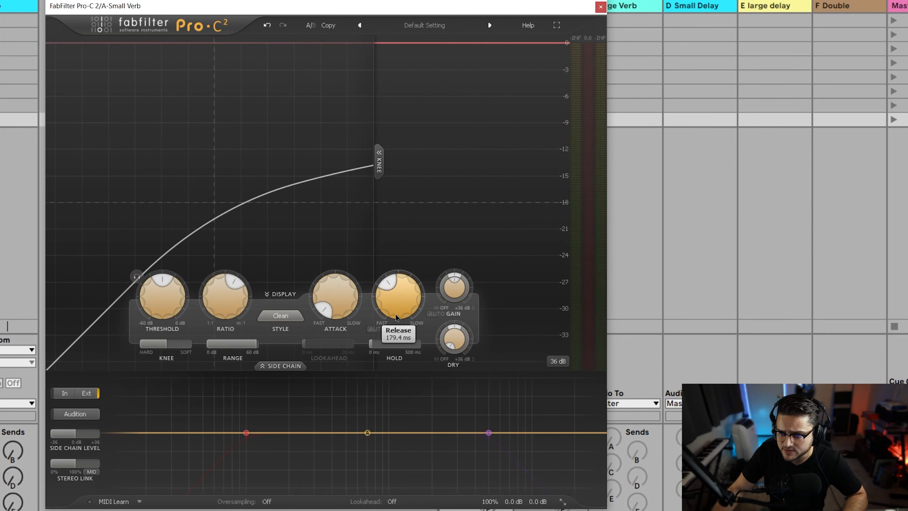
pyautogui.moveTo(230, 307)
pyautogui.moveTo(227, 299); pyautogui.dragTo(228, 275)
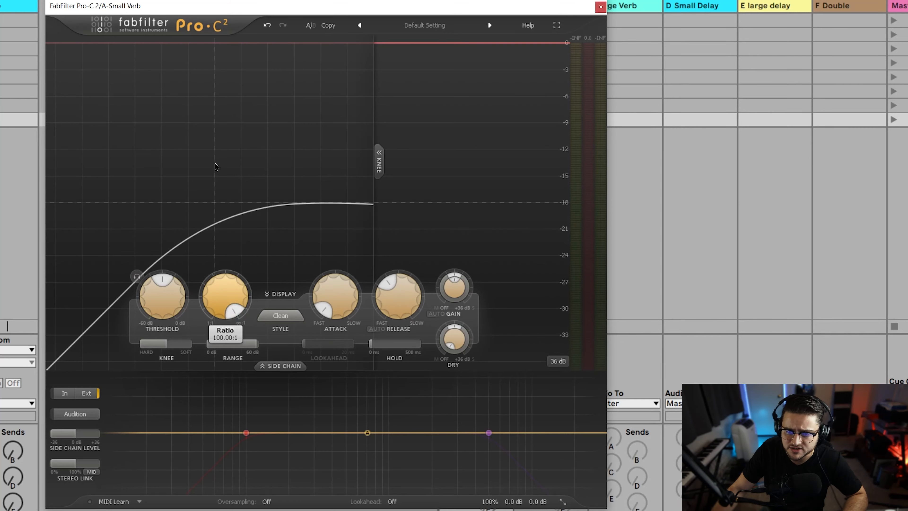
pyautogui.moveTo(163, 282); pyautogui.dragTo(165, 229)
pyautogui.moveTo(175, 349)
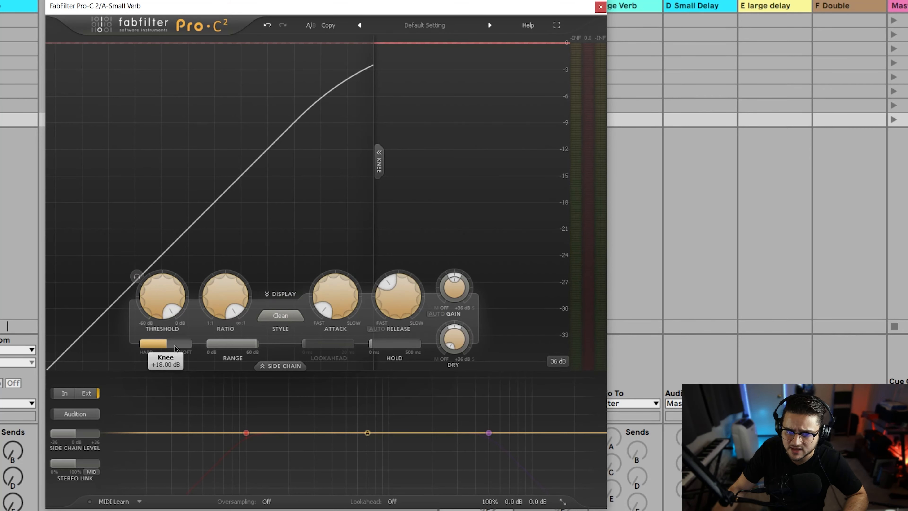
pyautogui.moveTo(146, 310)
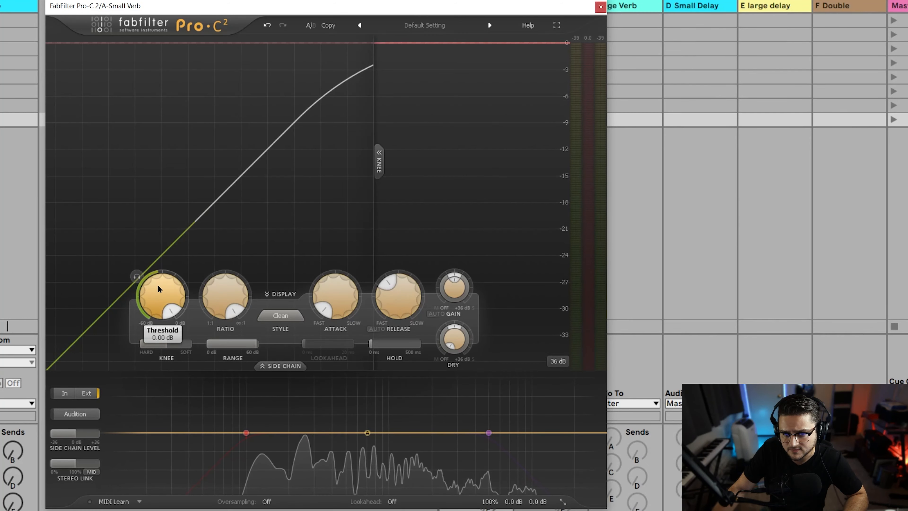
# Step: Lower the compressor's Threshold to about -30 dB while auditioning the vocals, so the dry vocal ducks the reverb
pyautogui.moveTo(158, 293); pyautogui.dragTo(156, 396)
pyautogui.moveTo(156, 396); pyautogui.dragTo(156, 416)
pyautogui.press('space')
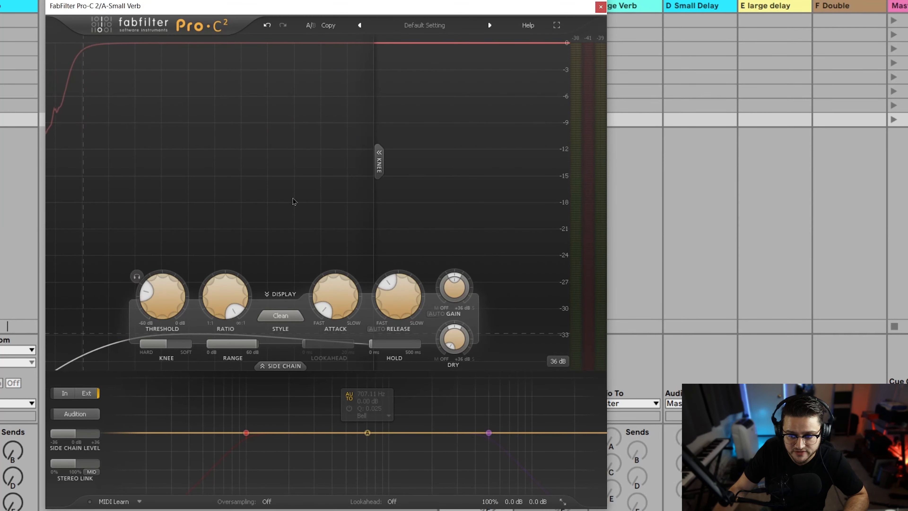
pyautogui.press('space')
pyautogui.moveTo(177, 311); pyautogui.dragTo(172, 296)
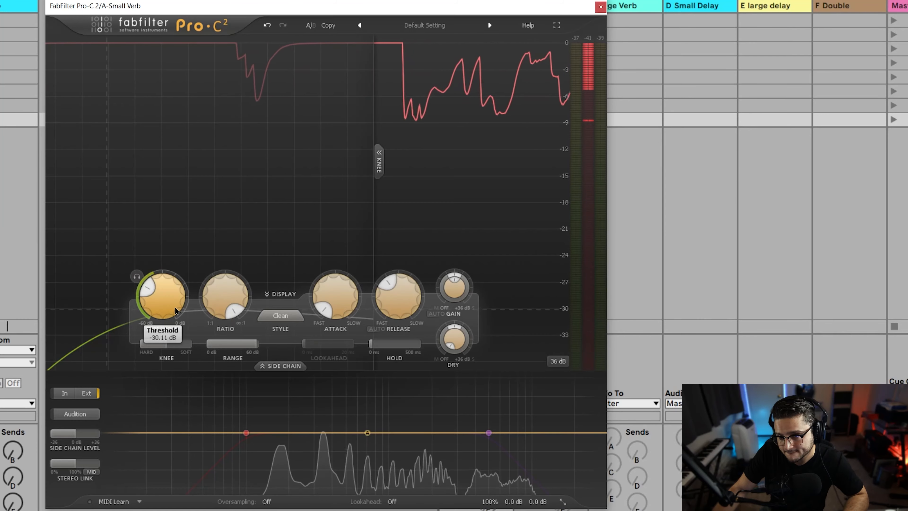
# Step: Adjust the compressor's Release by ear, comparing about 651 ms with a fast setting before raising it again
pyautogui.moveTo(396, 305)
pyautogui.moveTo(397, 303); pyautogui.dragTo(384, 236)
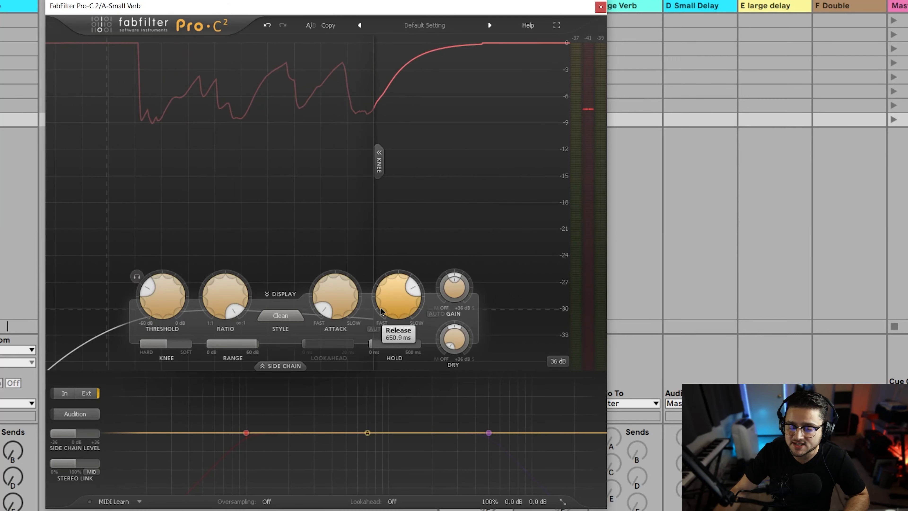
pyautogui.moveTo(381, 312)
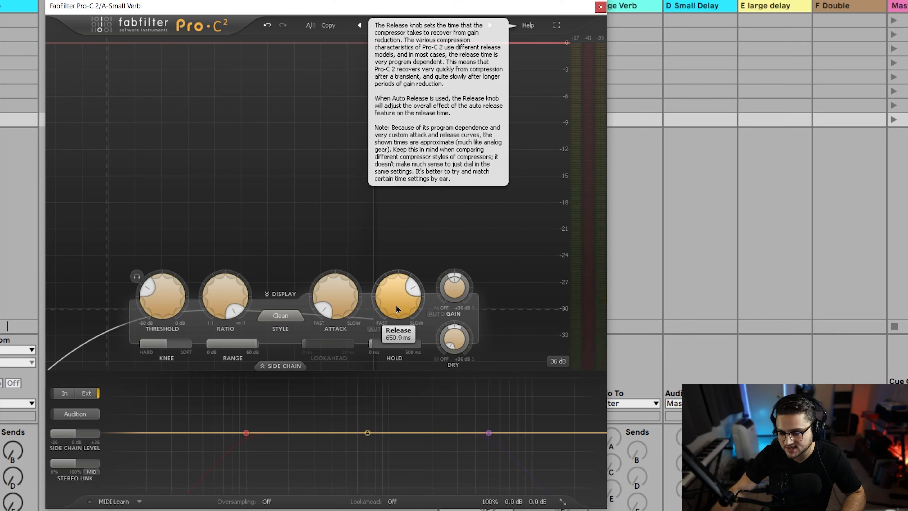
pyautogui.moveTo(397, 309); pyautogui.dragTo(405, 442)
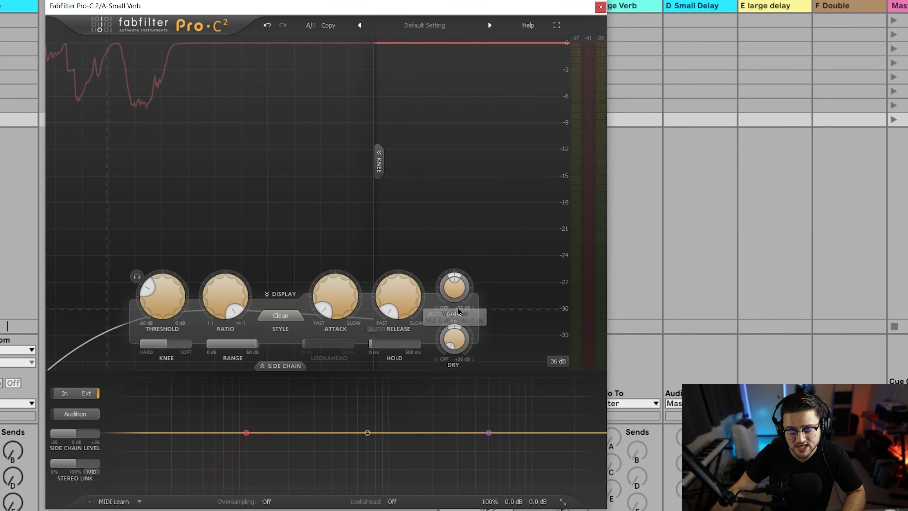
pyautogui.moveTo(407, 299)
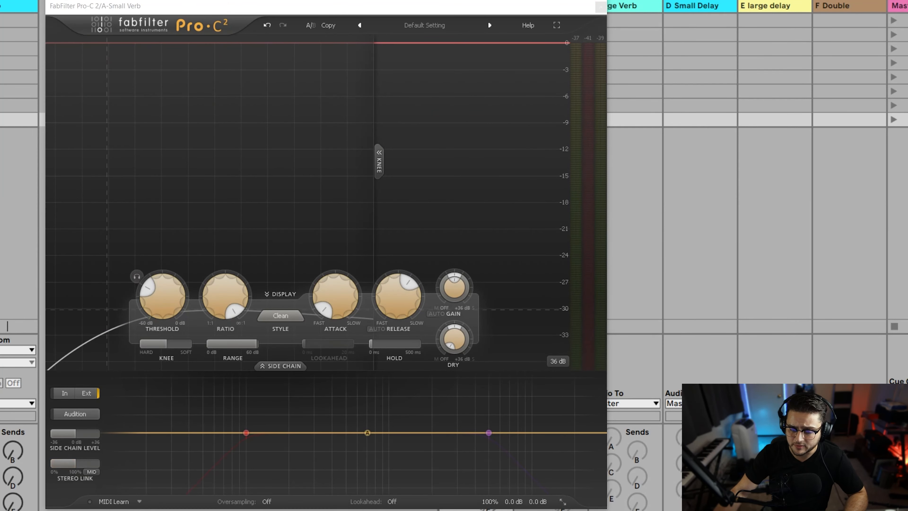
# Step: Audition the ducked reverb on the vocal with the current release setting and close the compressor's editor window
pyautogui.press('space')
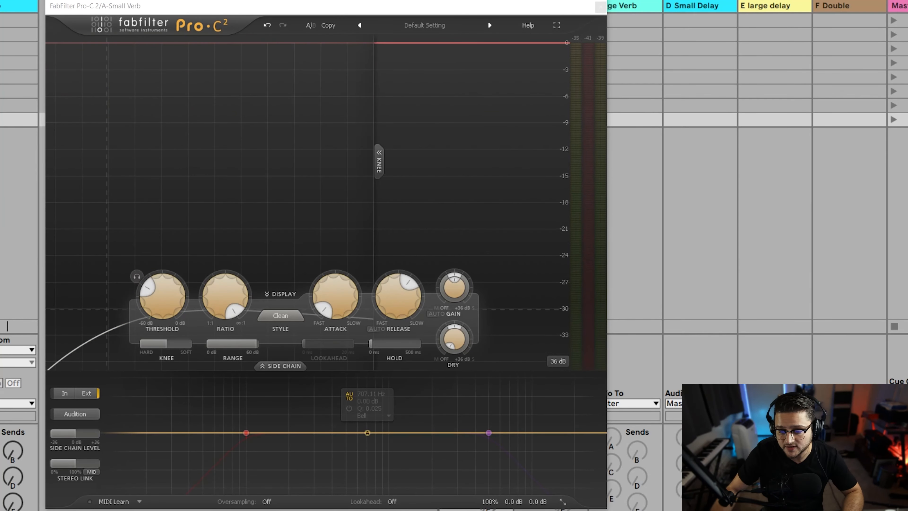
pyautogui.click(601, 7)
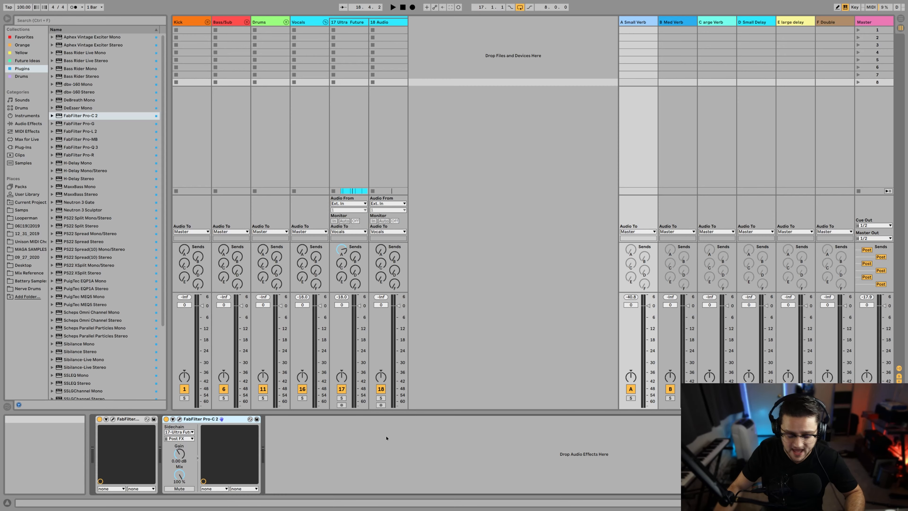
pyautogui.press('Tab')
pyautogui.press('Tab')
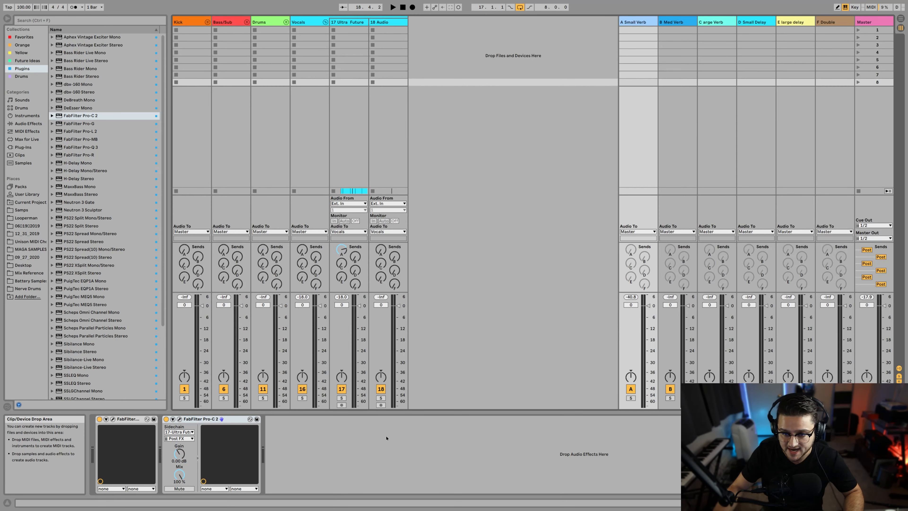
# Step: Copy the FabFilter Pro-R reverb from return A-Small Verb and paste it onto the empty large reverb return C
pyautogui.click(681, 22)
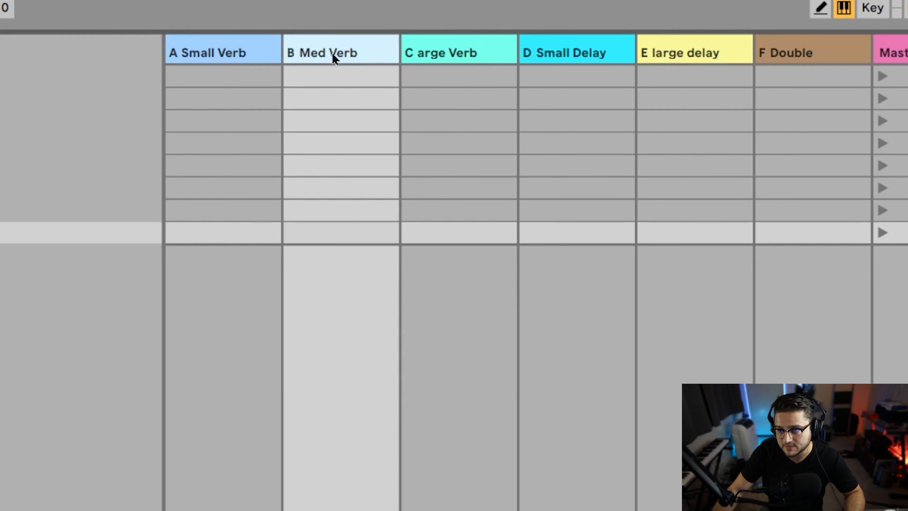
pyautogui.click(469, 73)
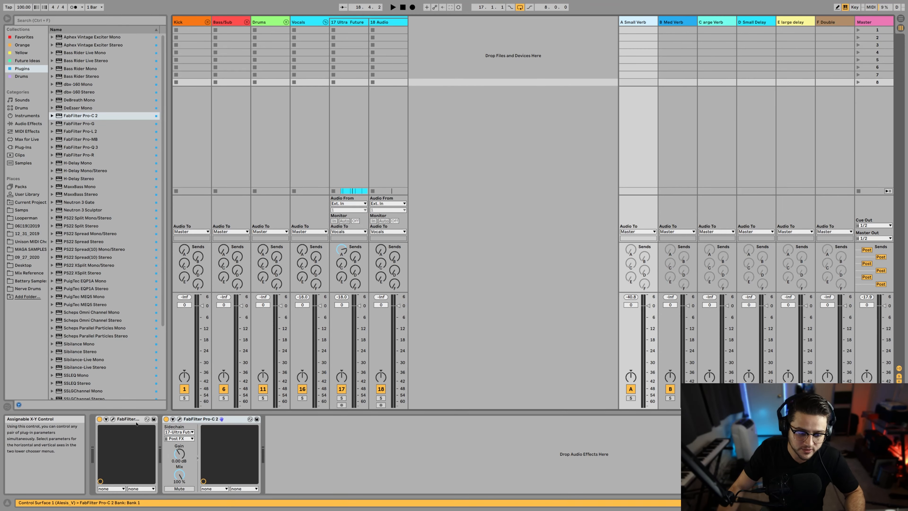
pyautogui.click(131, 419)
pyautogui.click(281, 487)
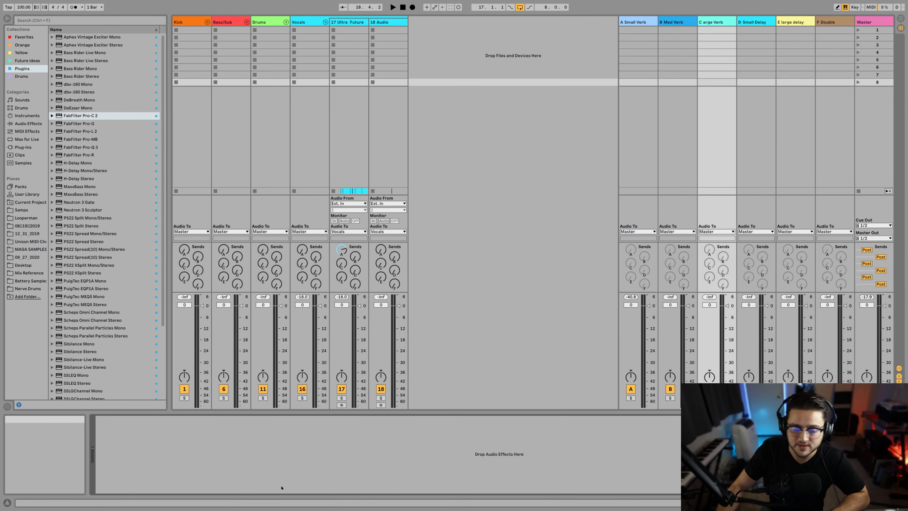
pyautogui.hotkey('ctrl', 'v')
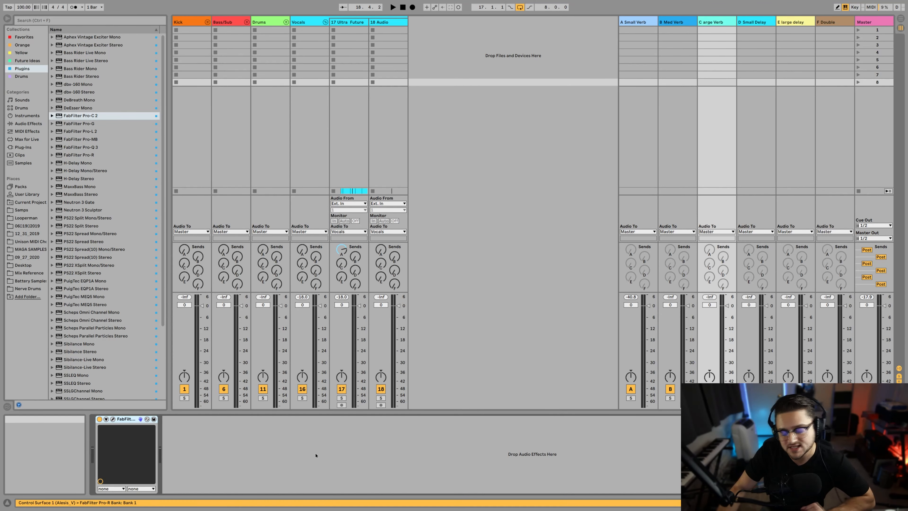